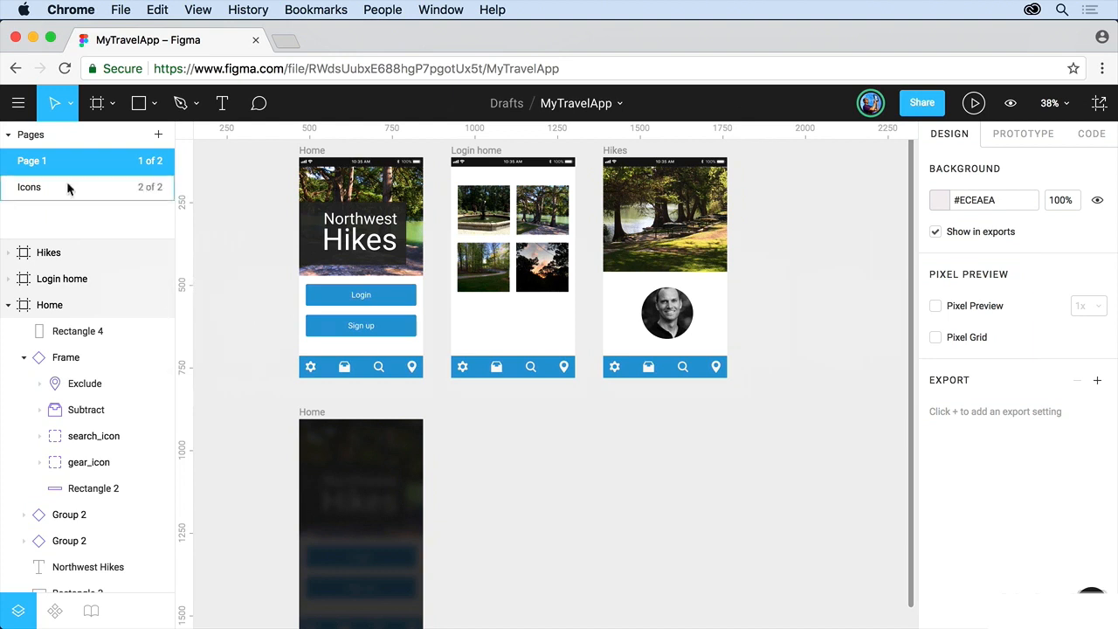
Leave the MyTravelApp file through the main menu's Back to Files.
left_click(19, 103)
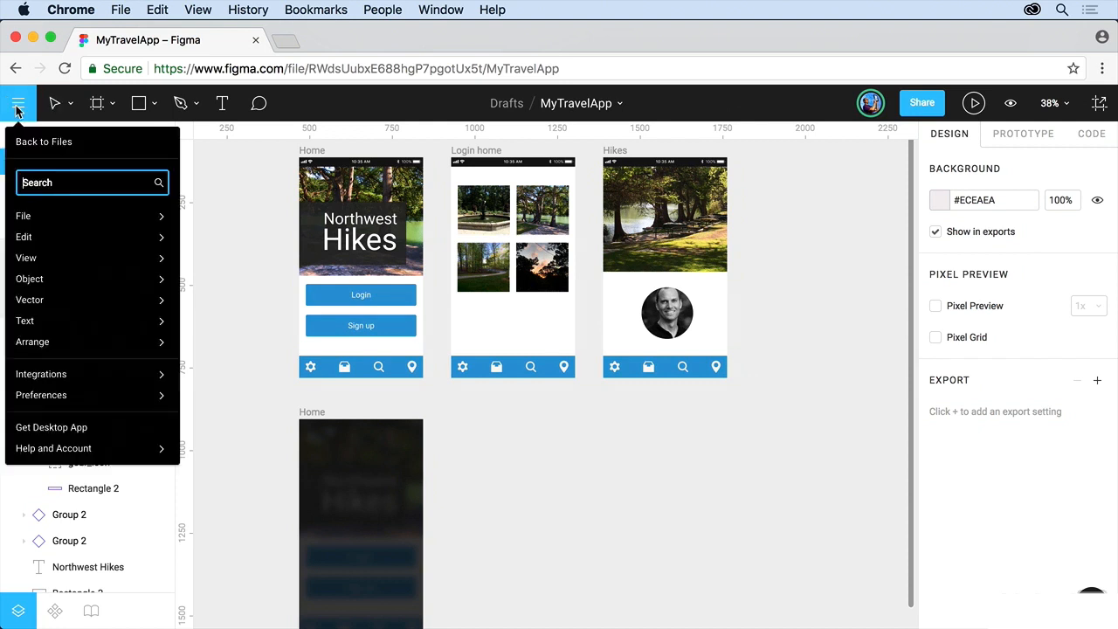
left_click(32, 151)
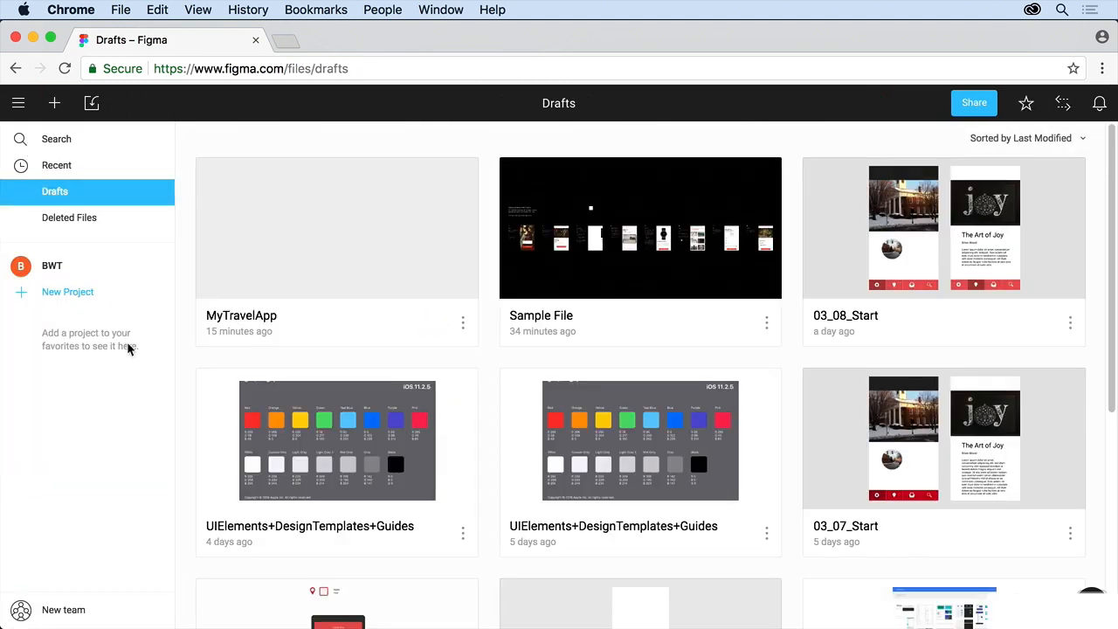
Leave the BWT team from its team-name dropdown and confirm leaving.
left_click(52, 266)
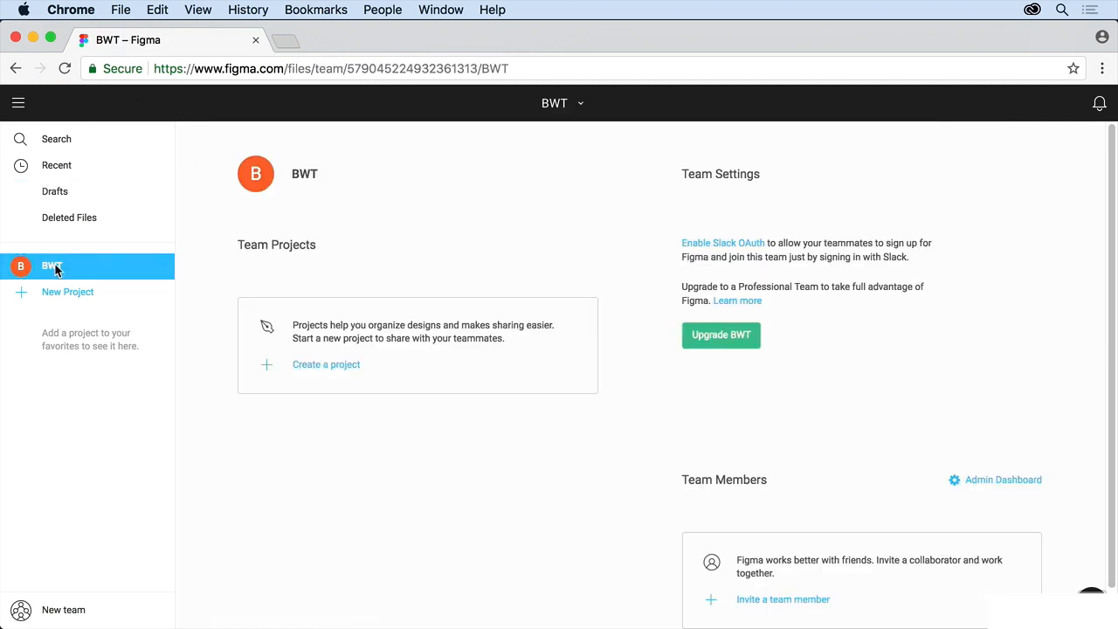
left_click(579, 105)
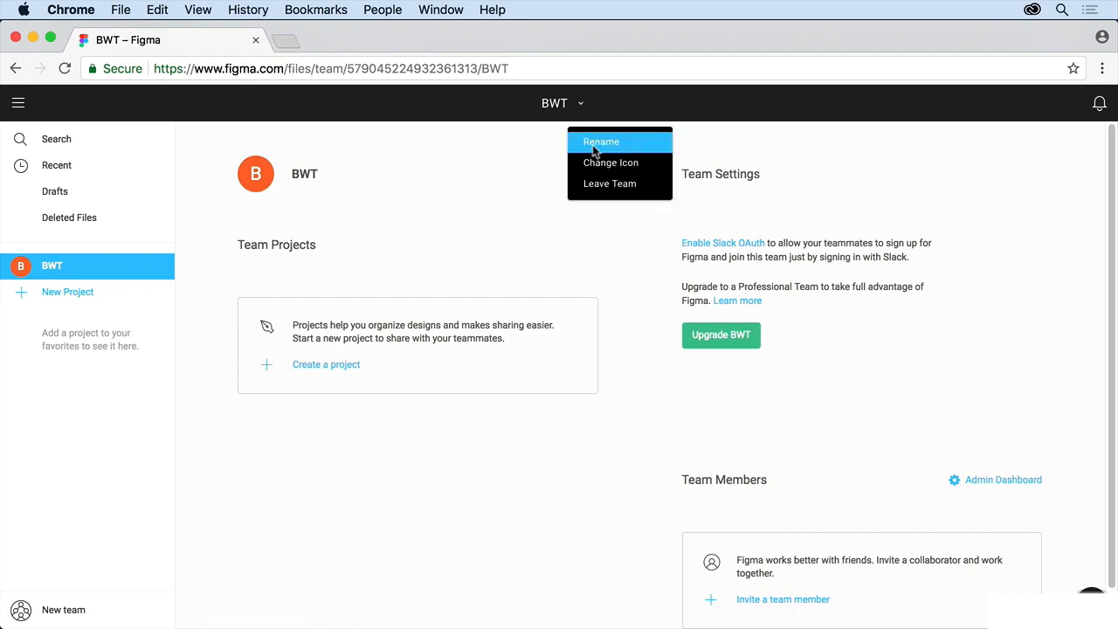
left_click(653, 187)
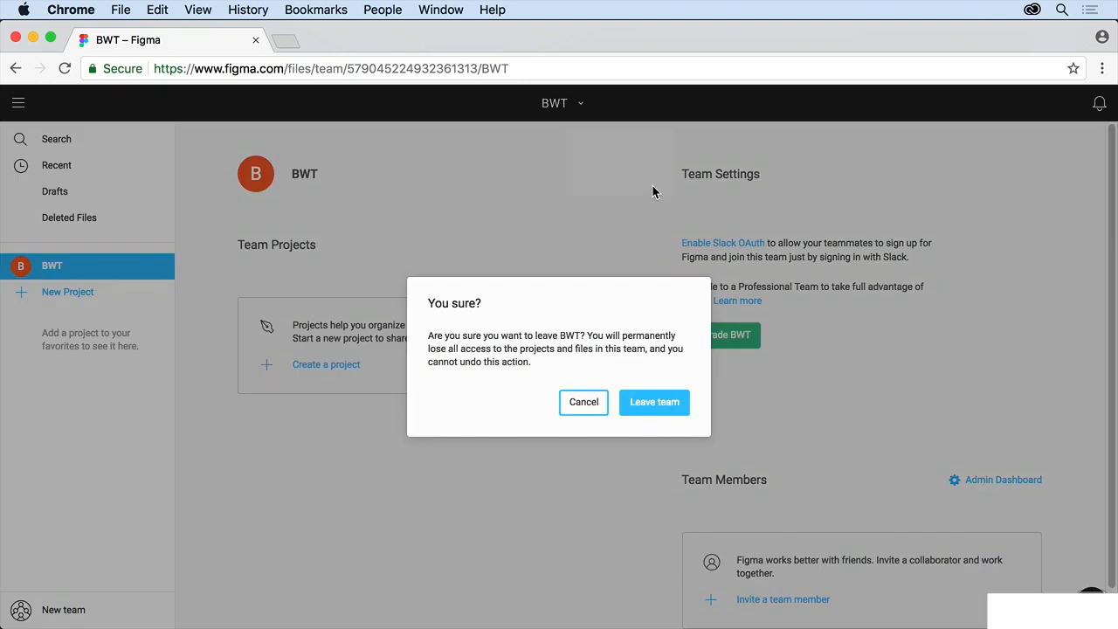
left_click(655, 405)
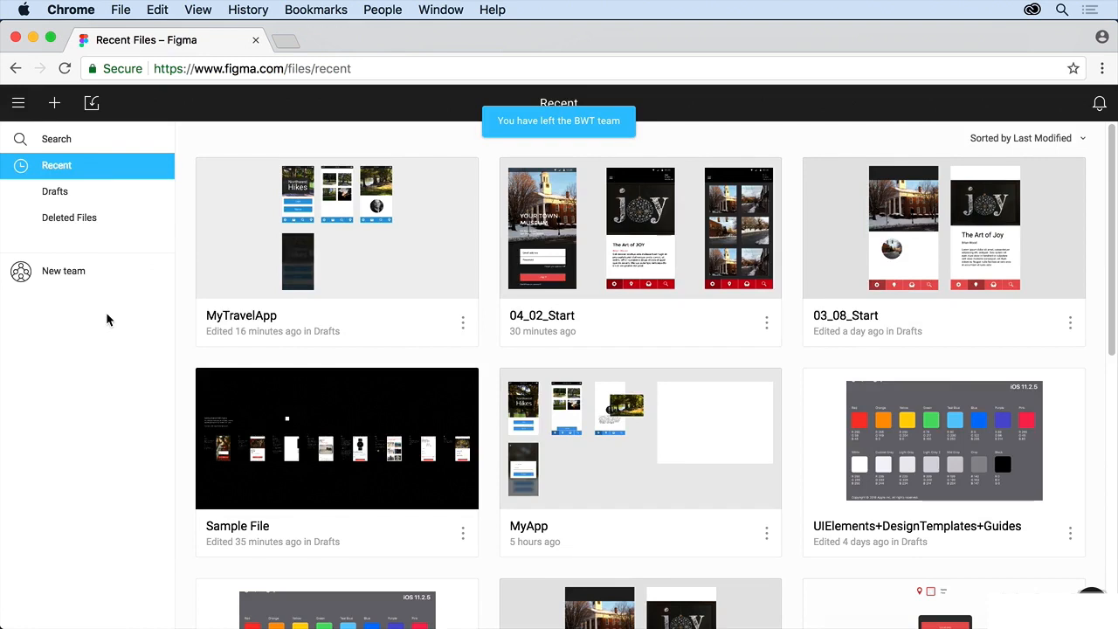
Create a new team named 'Our App' and scroll down to its plan options.
left_click(57, 274)
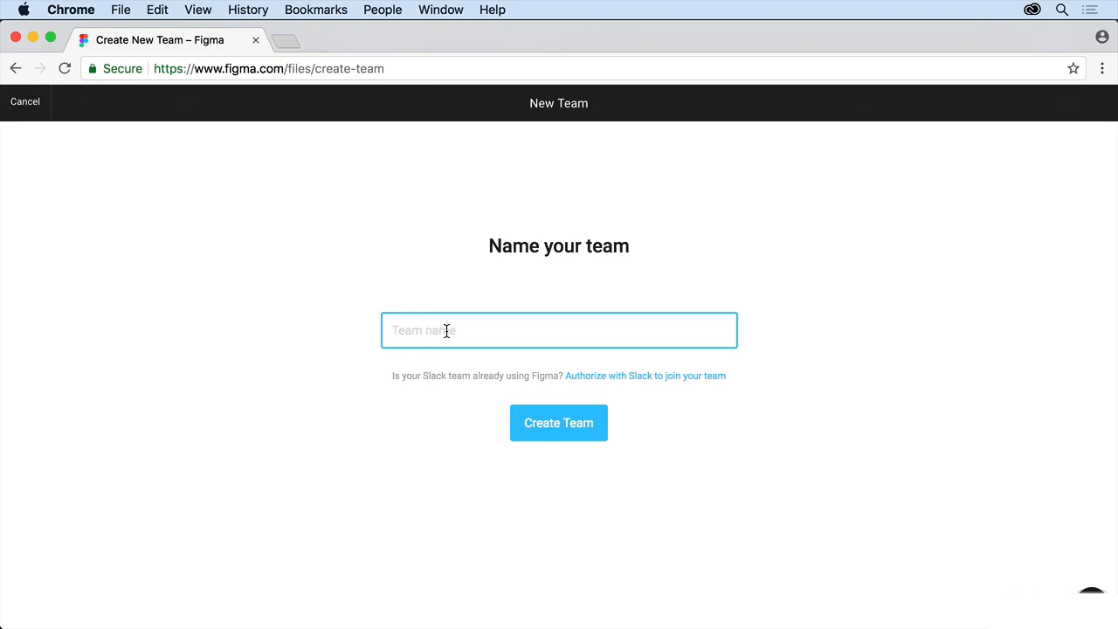
type("Our Acc")
key("BackSpace")
key("BackSpace")
type("pp")
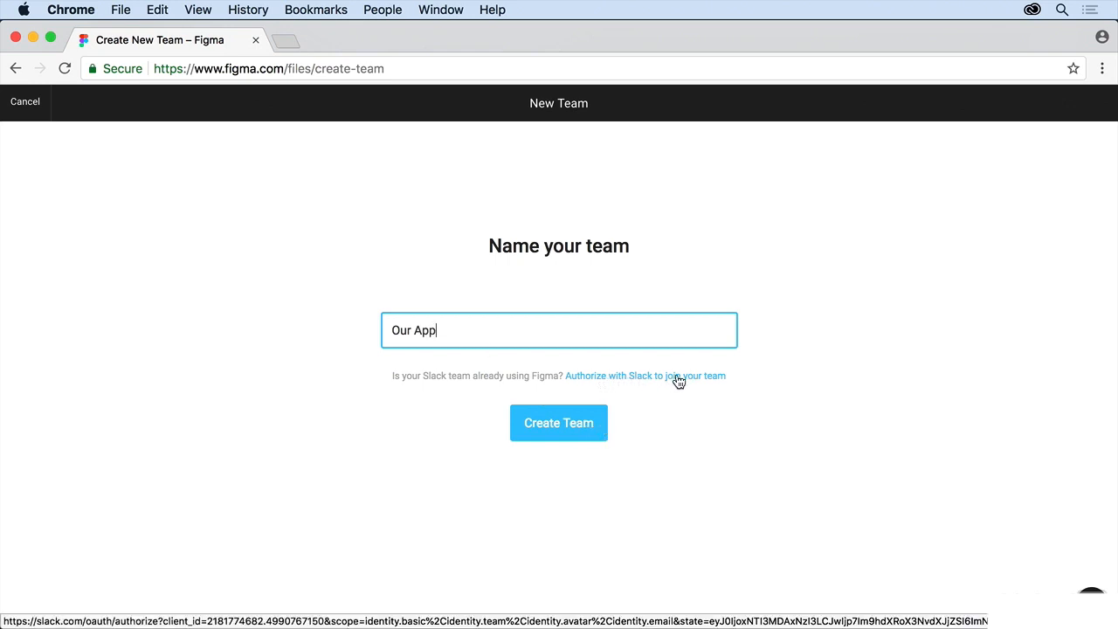
left_click(584, 428)
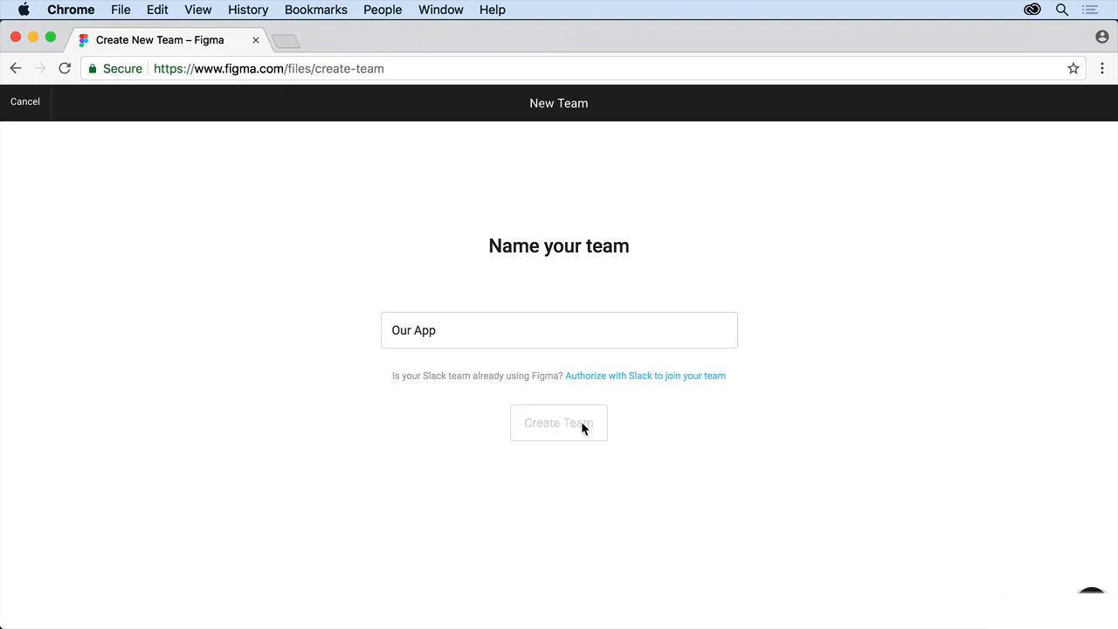
scroll(580, 421, "down", 3)
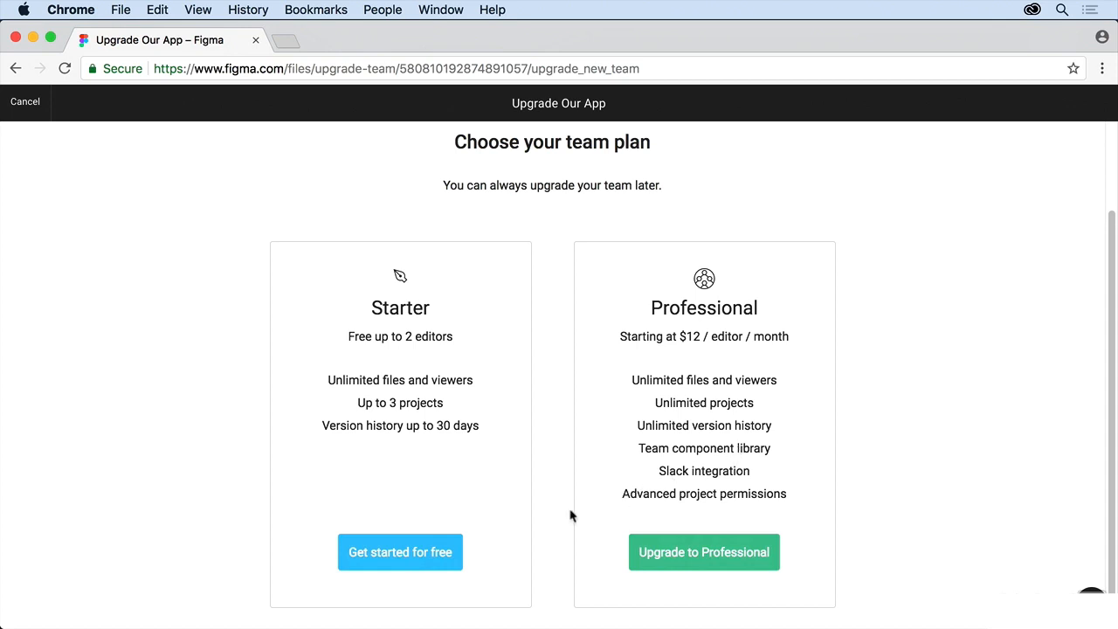
Choose 'Get started for free' under the Starter plan and browse the Our App team page.
left_click(423, 560)
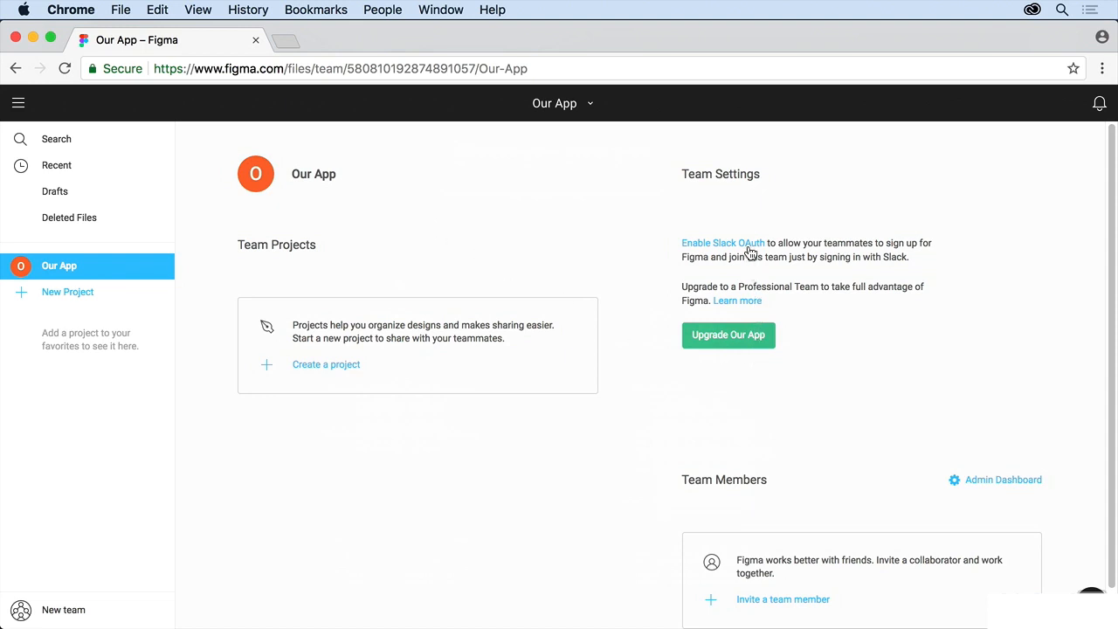
scroll(869, 462, "down", 2)
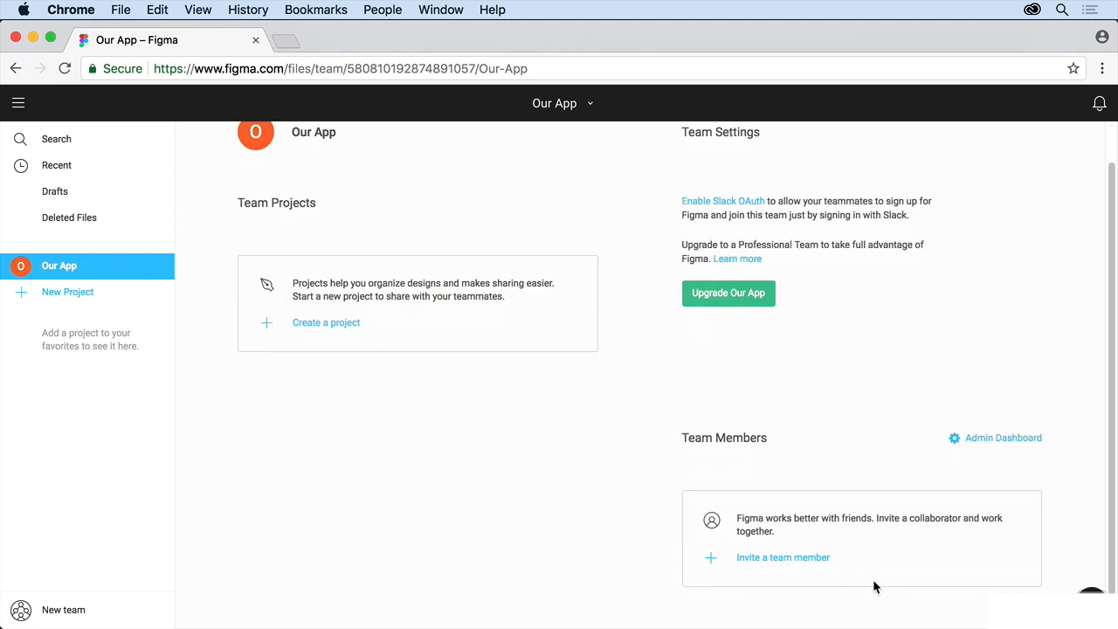
scroll(873, 584, "up", 1)
scroll(873, 583, "down", 1)
Invite the collaborator by username to Our App with 'can view' access.
left_click(801, 559)
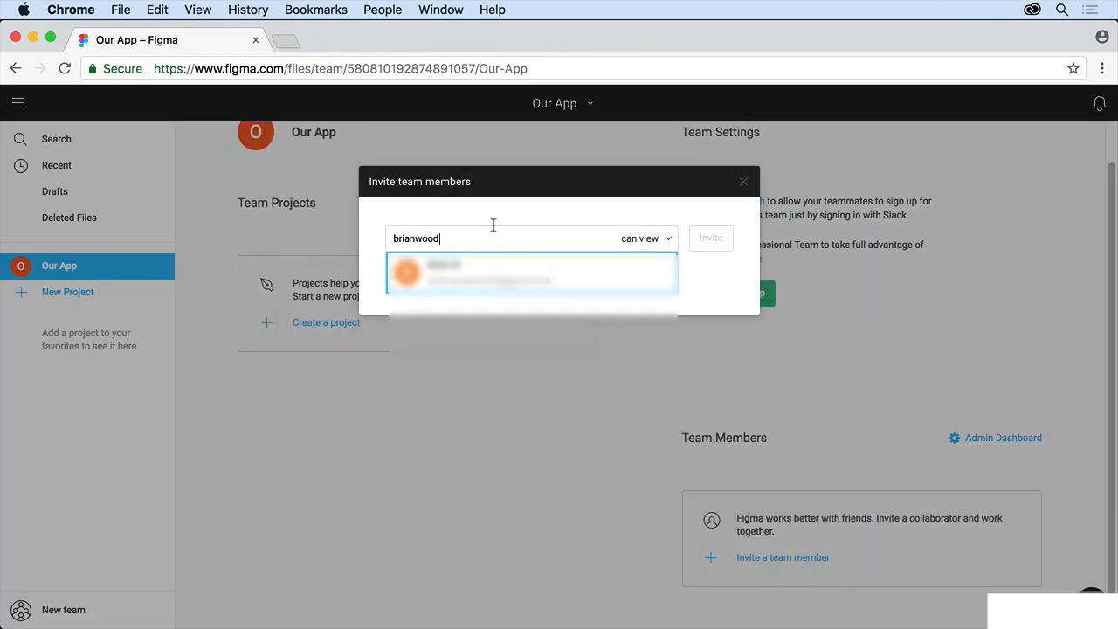
left_click(500, 269)
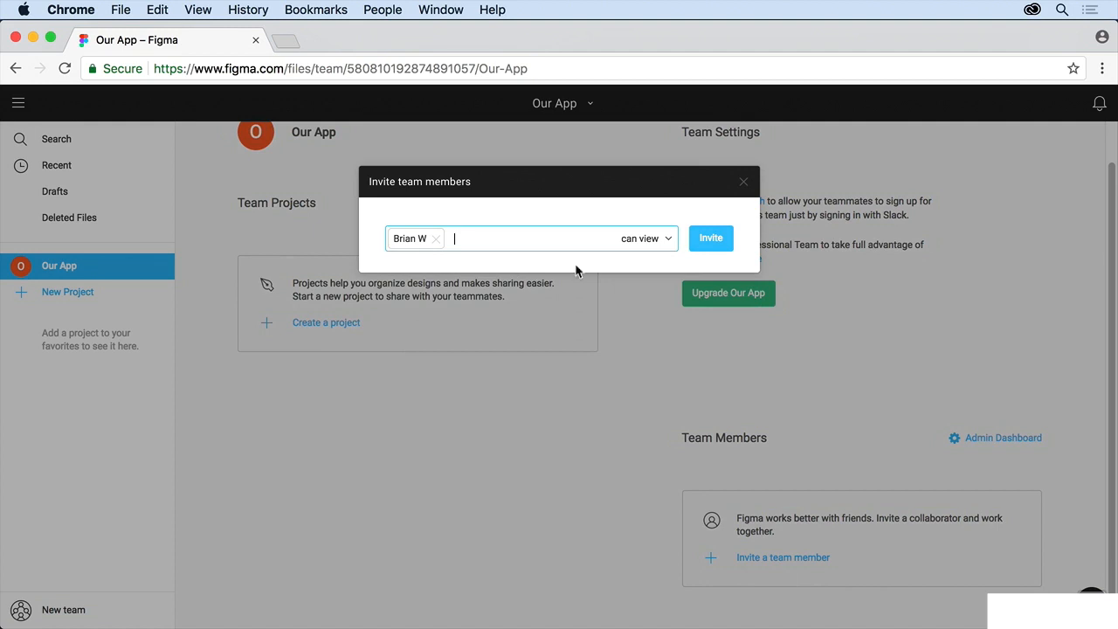
left_click(668, 238)
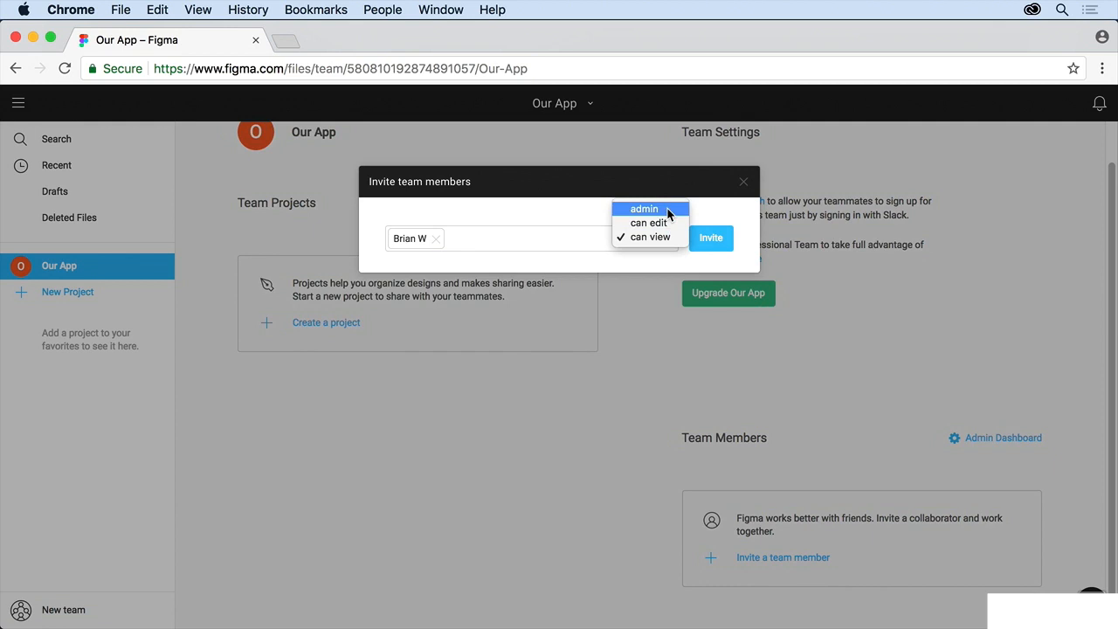
left_click(709, 242)
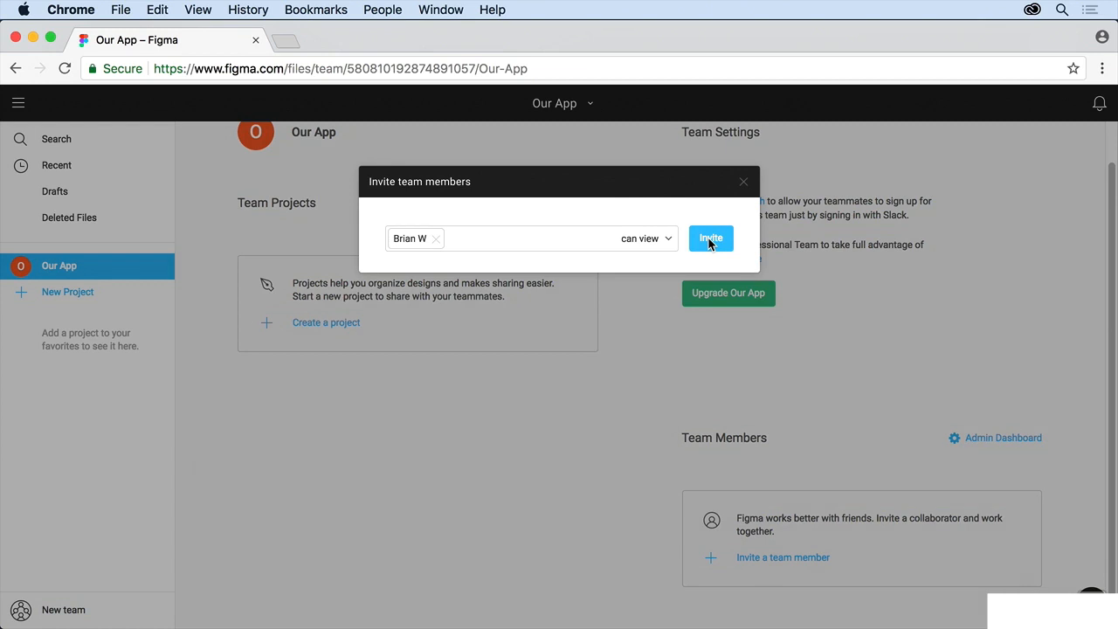
left_click(708, 240)
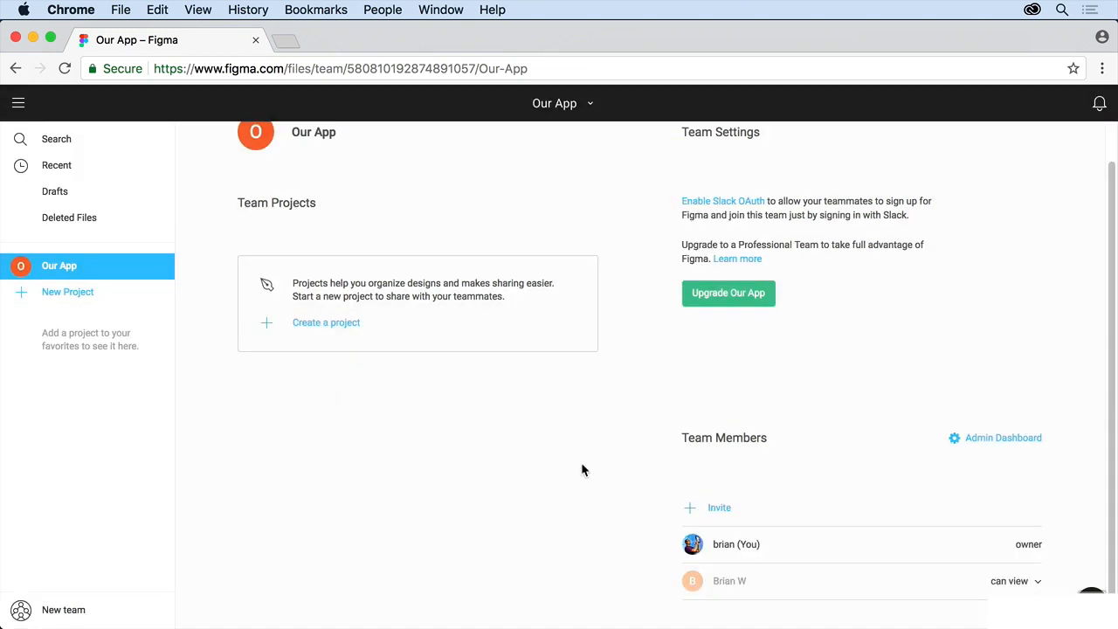
Change the invited member's role from 'can view' to 'can edit'.
scroll(582, 470, "down", 1)
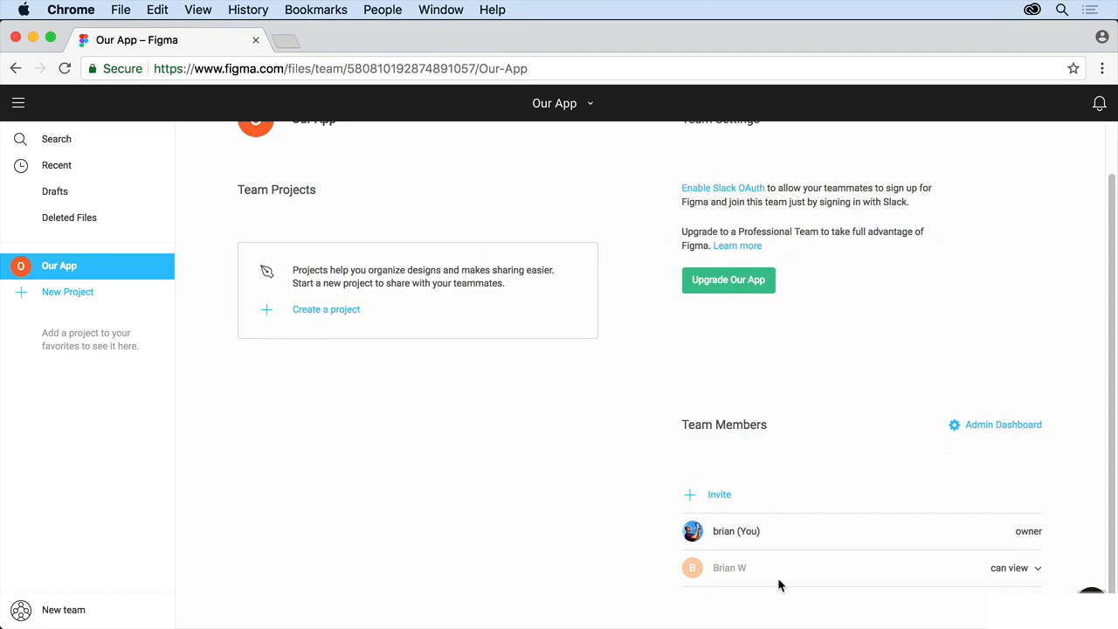
left_click(1033, 568)
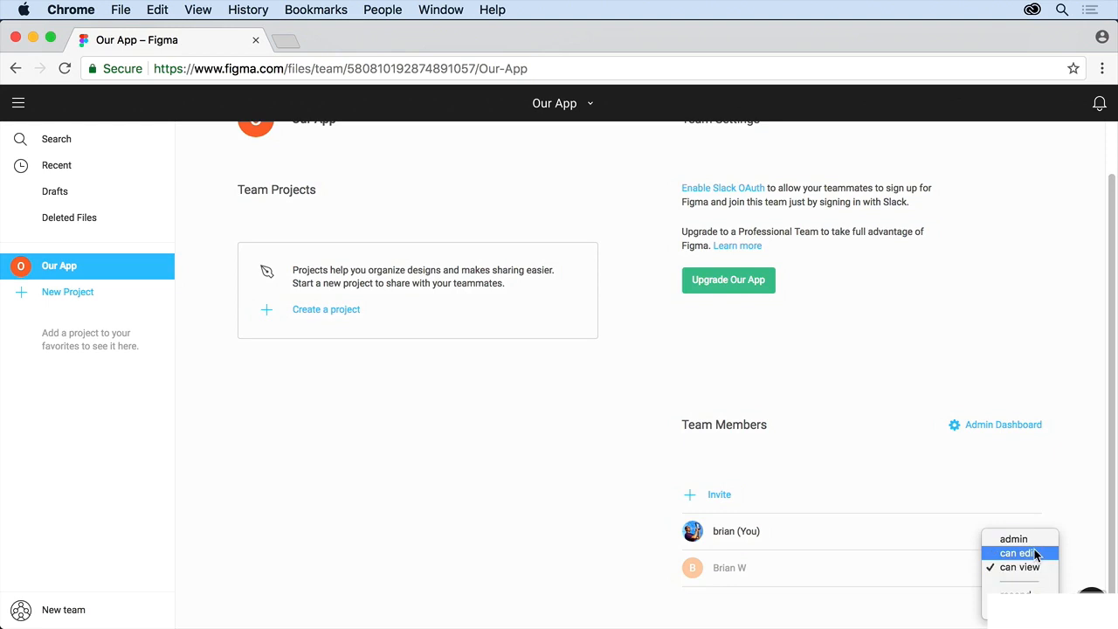
left_click(1034, 553)
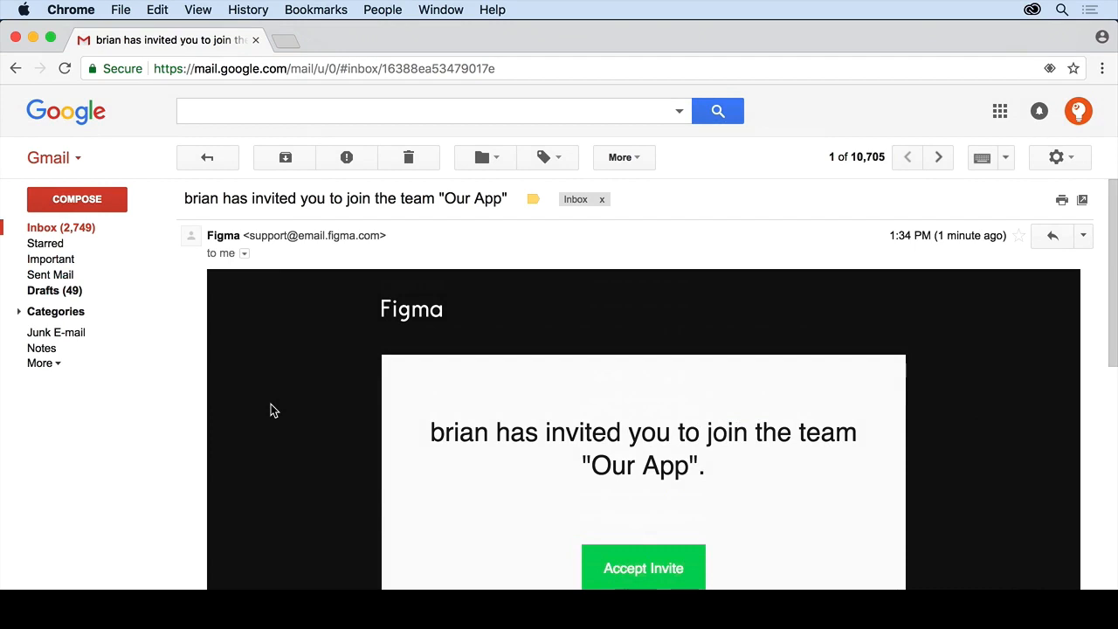
Copy the link address of the invitation email's Accept Invite button.
scroll(271, 407, "down", 5)
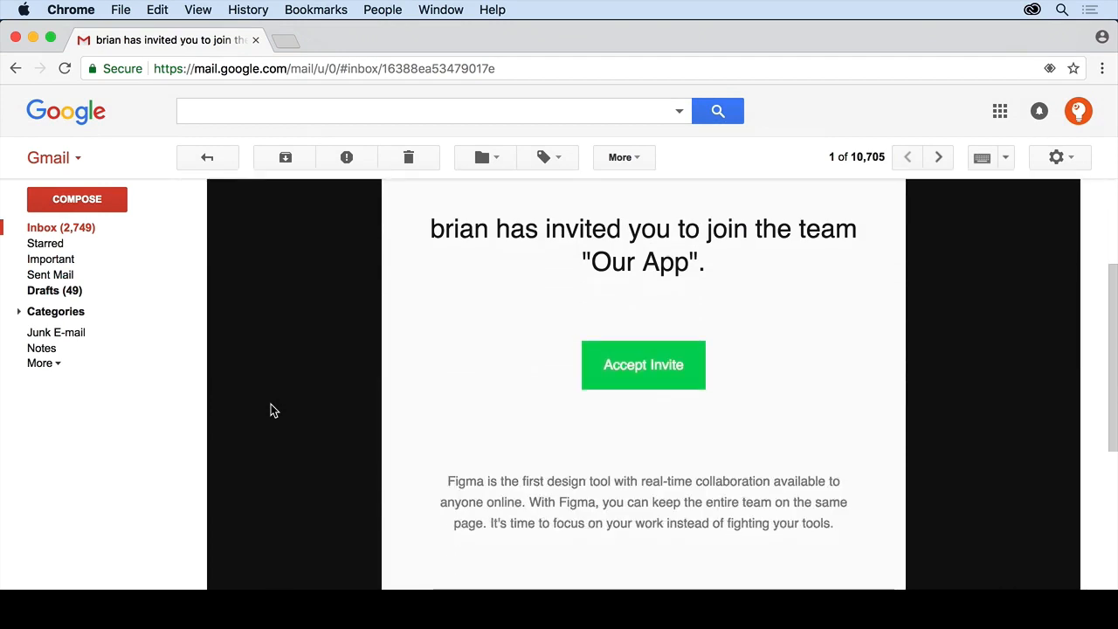
scroll(271, 411, "up", 1)
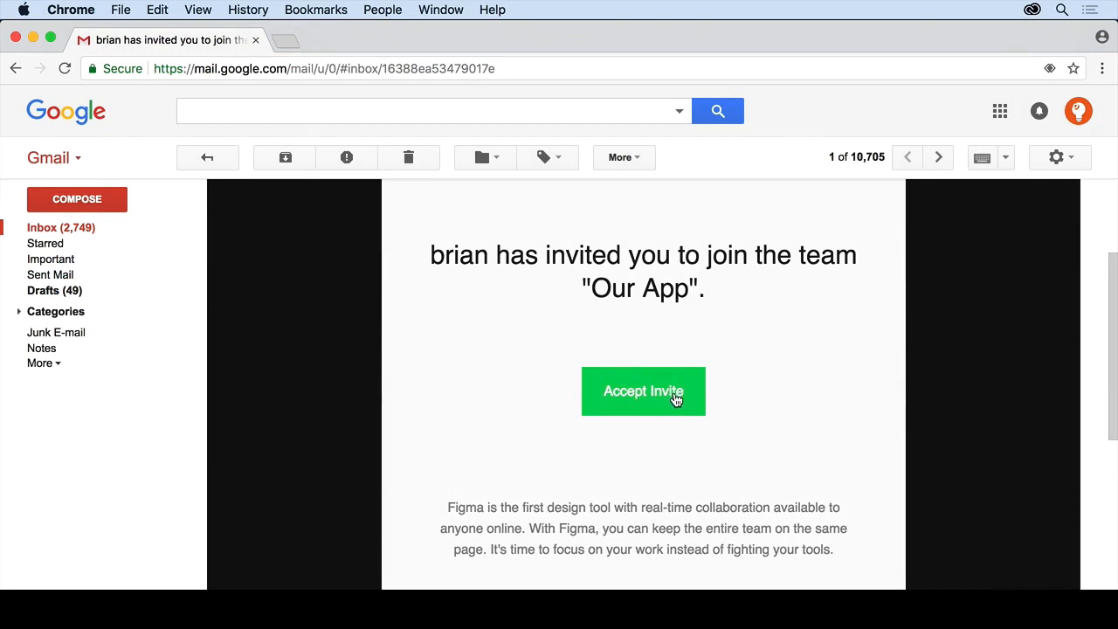
right_click(675, 397)
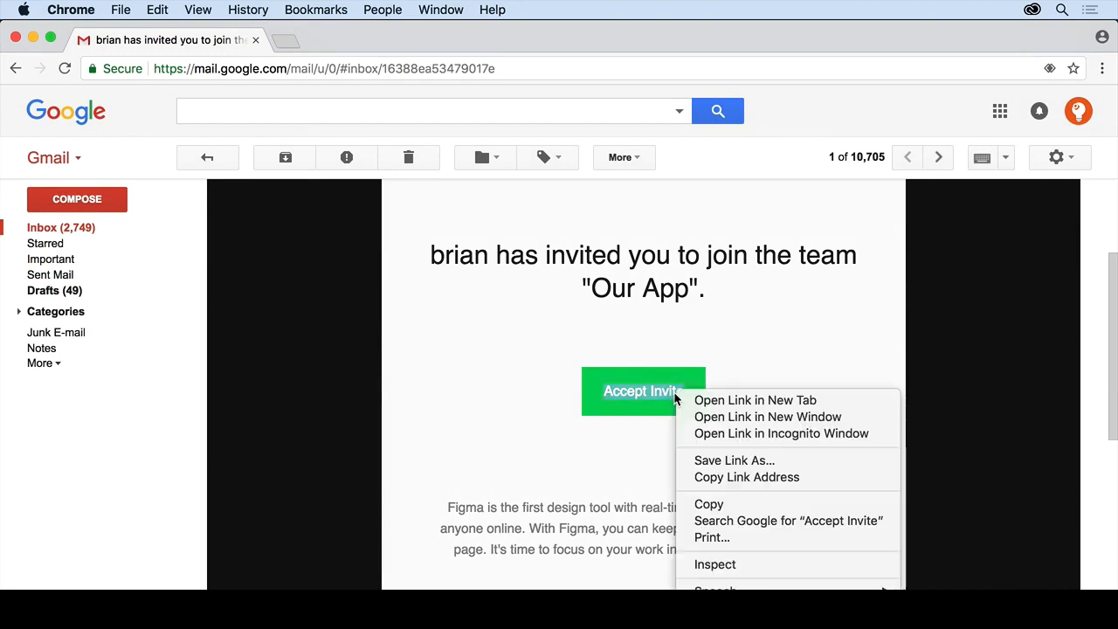
left_click(729, 477)
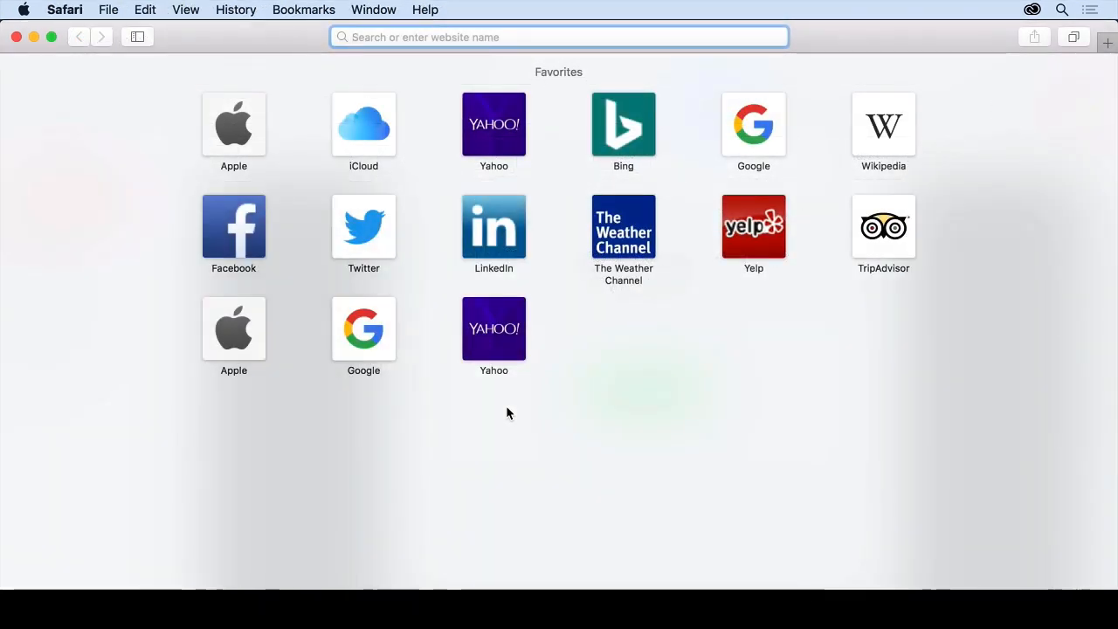
Open the pasted invitation link and sign up with a password and the member's name.
key("super+v")
key("Return")
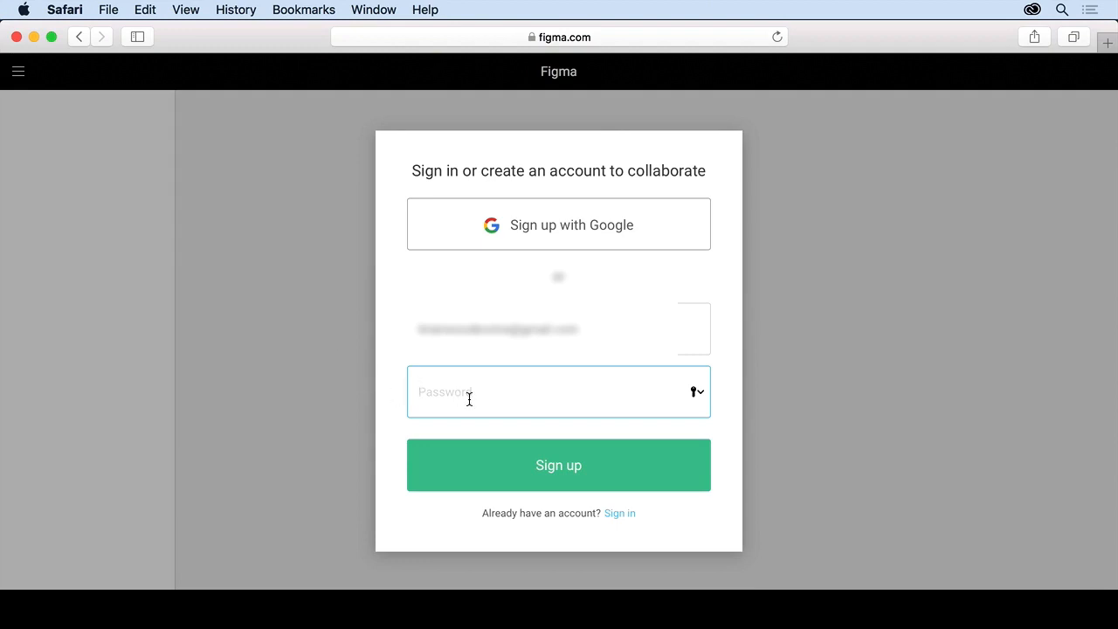
type("•••••••••••")
key("Return")
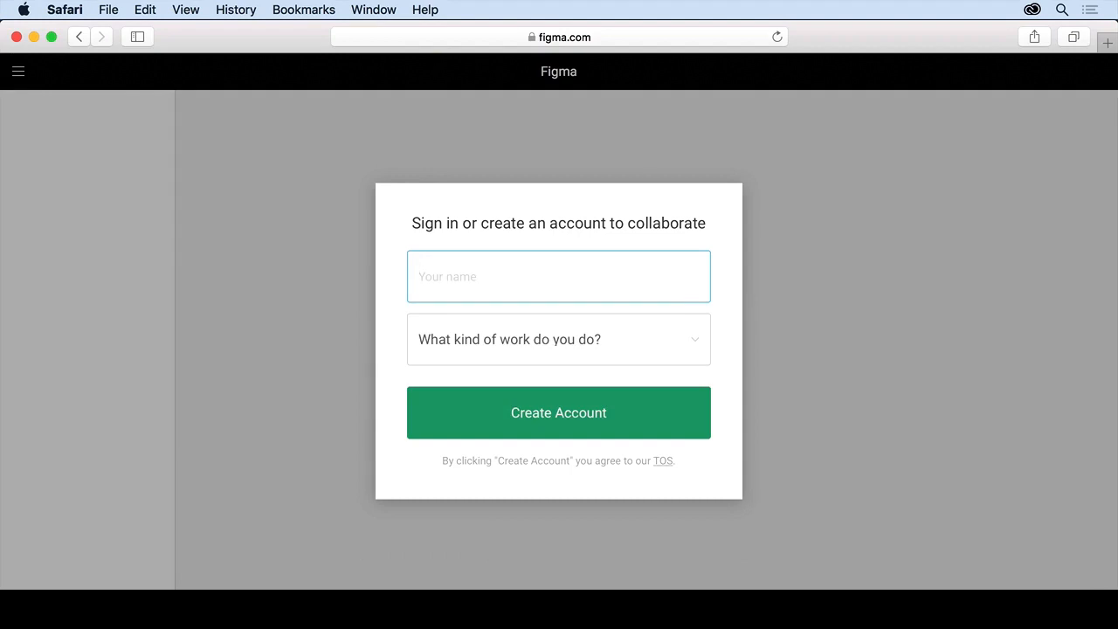
type("Brian G")
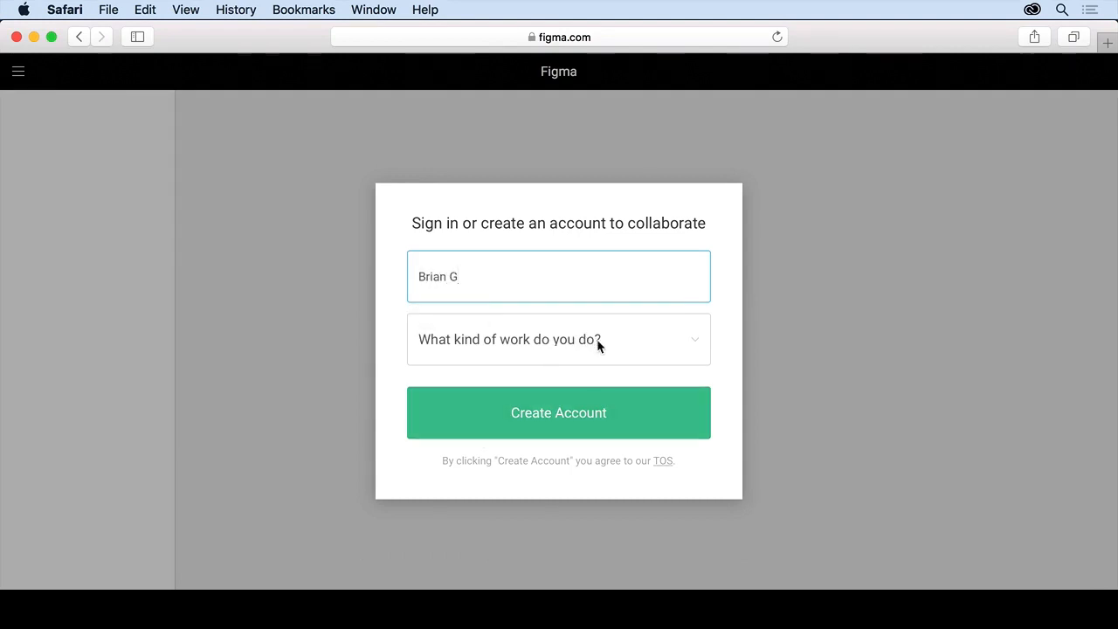
left_click(565, 407)
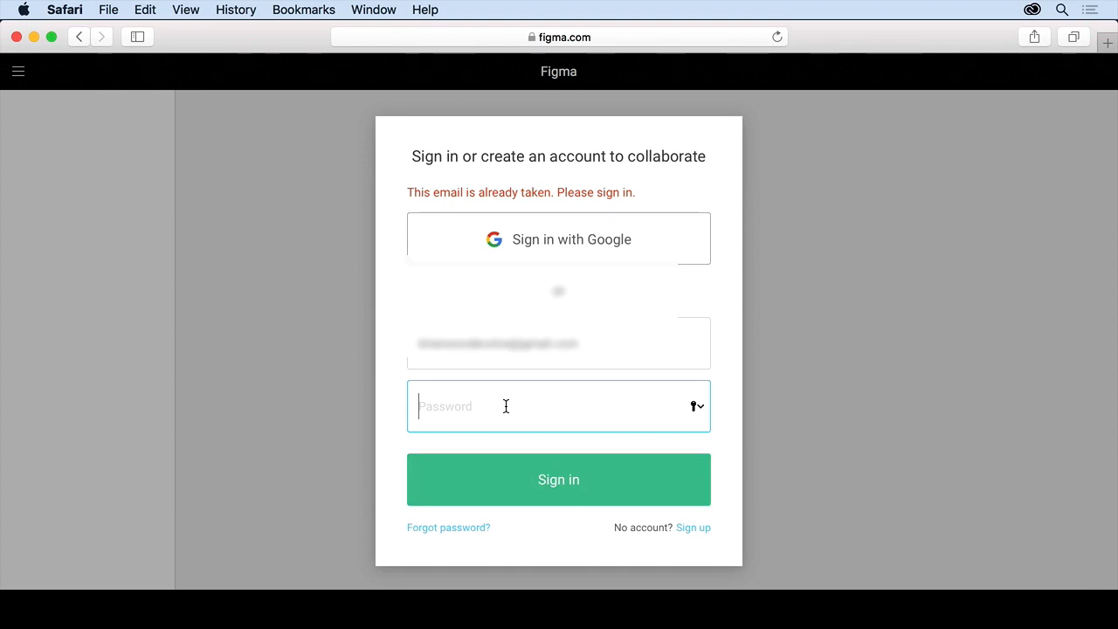
Sign in with the account password and save it to the keychain.
type("•••••••••••")
key("Return")
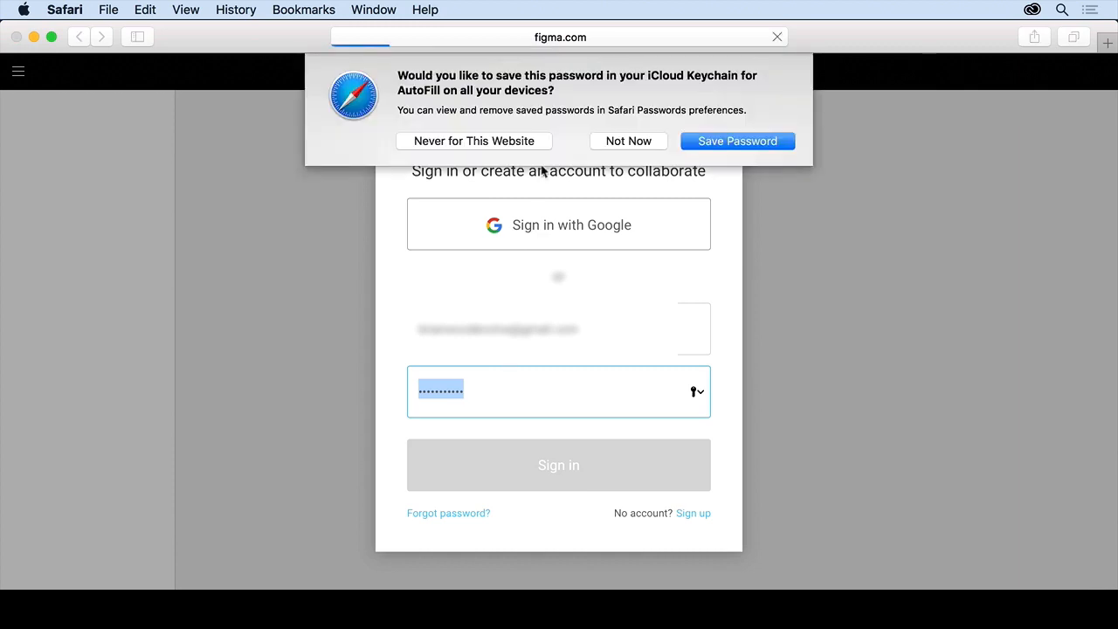
left_click(737, 141)
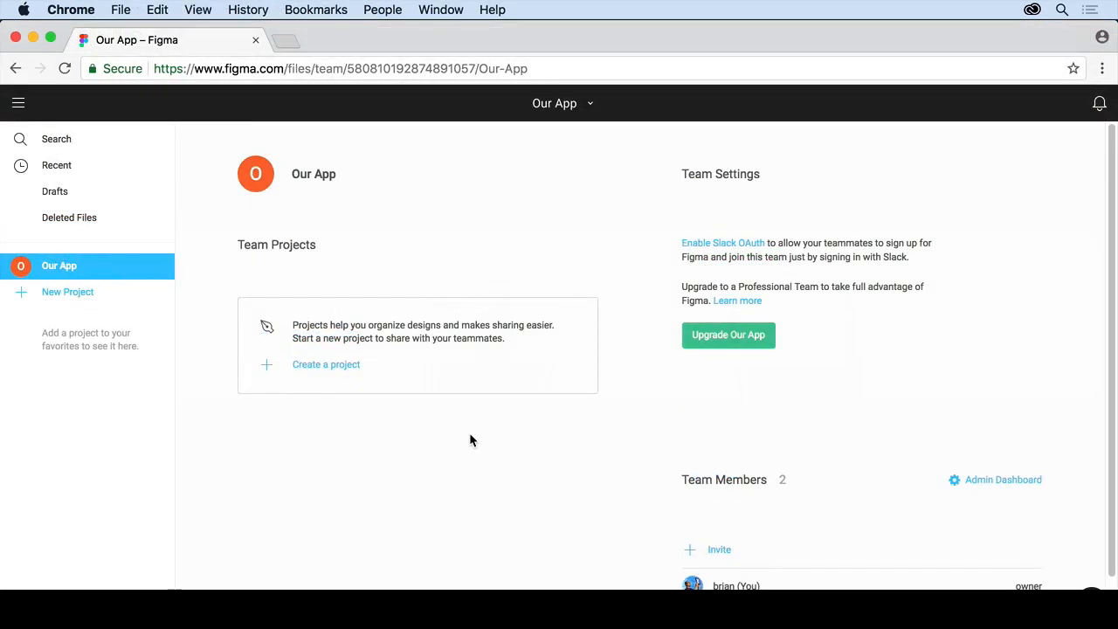
scroll(470, 439, "down", 2)
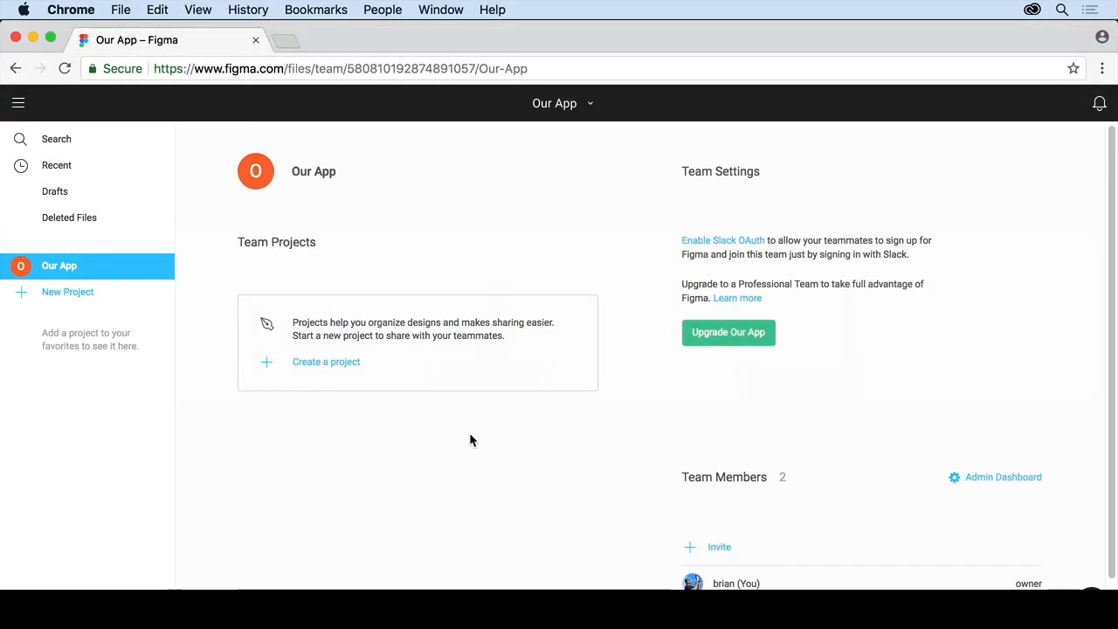
scroll(469, 432, "up", 1)
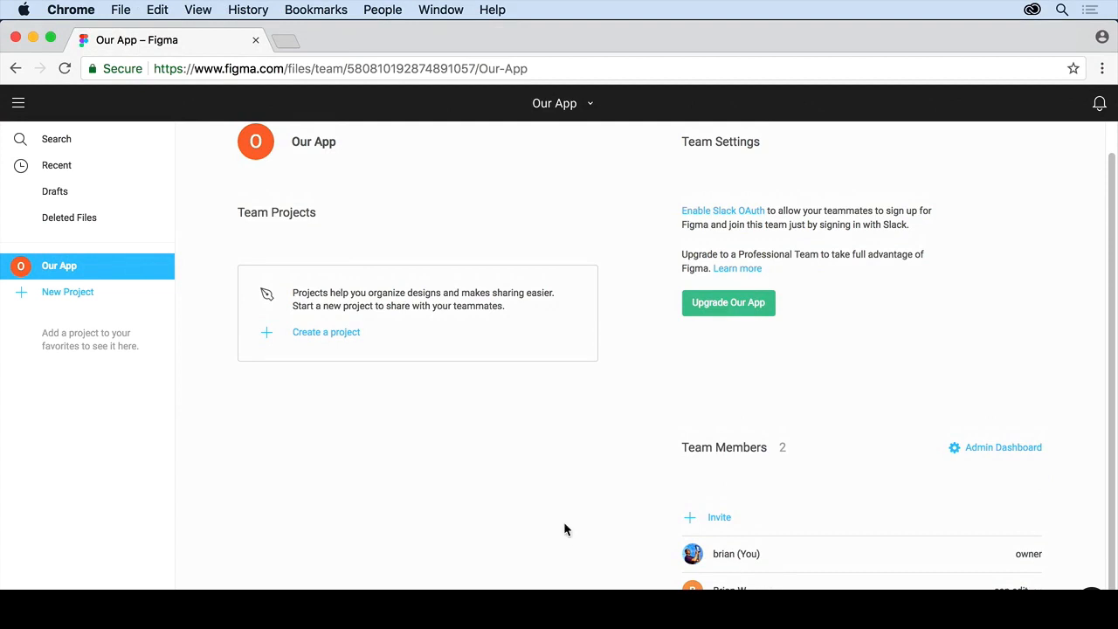
scroll(564, 525, "up", 1)
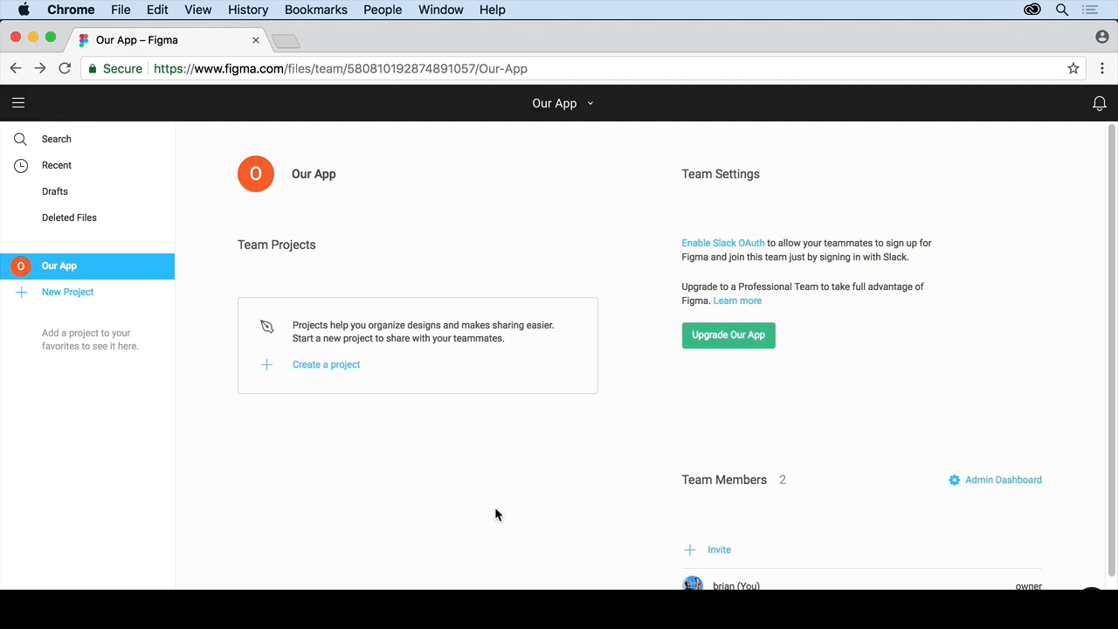
Create project 'Hiking app' with sharing left at 'Everyone at Our App can edit'.
left_click(338, 371)
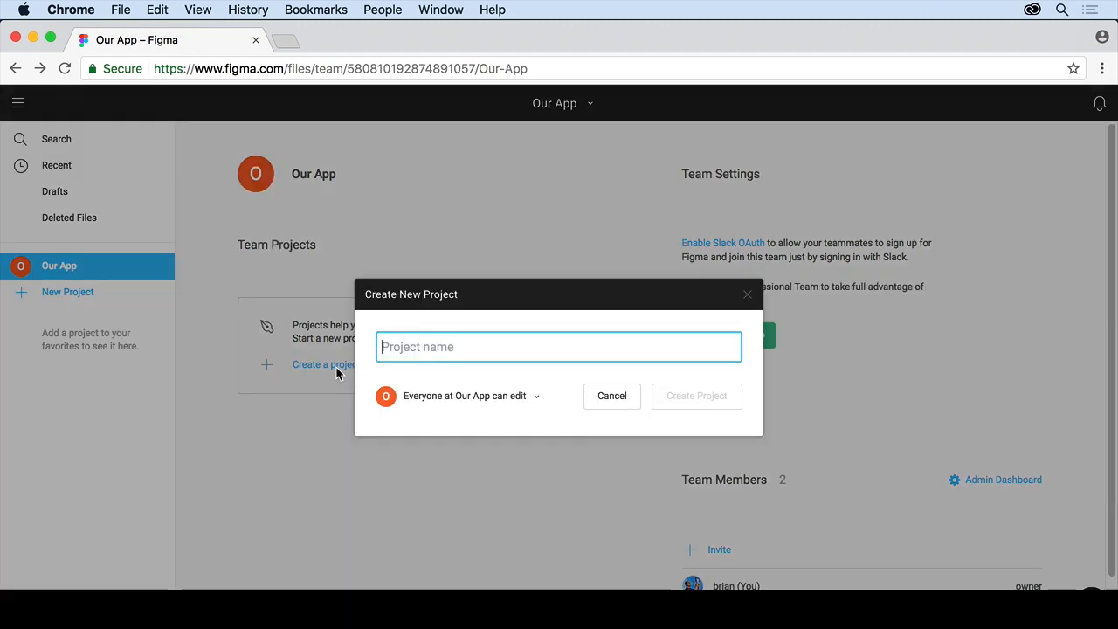
type("Hiking aoo")
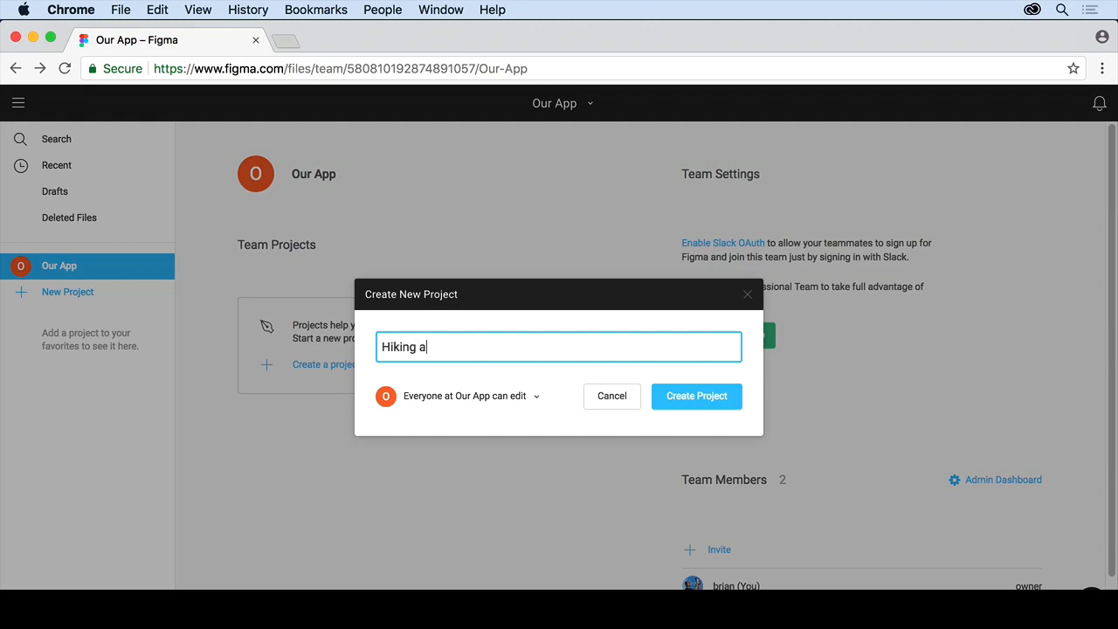
key("BackSpace")
key("BackSpace")
type("pp")
left_click(536, 395)
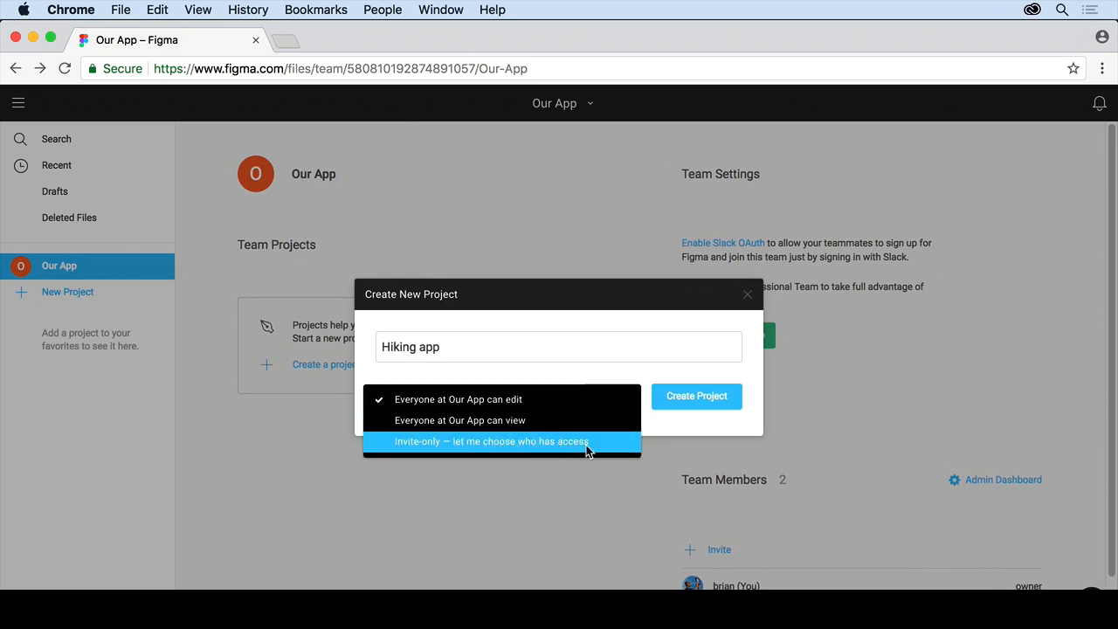
left_click(526, 404)
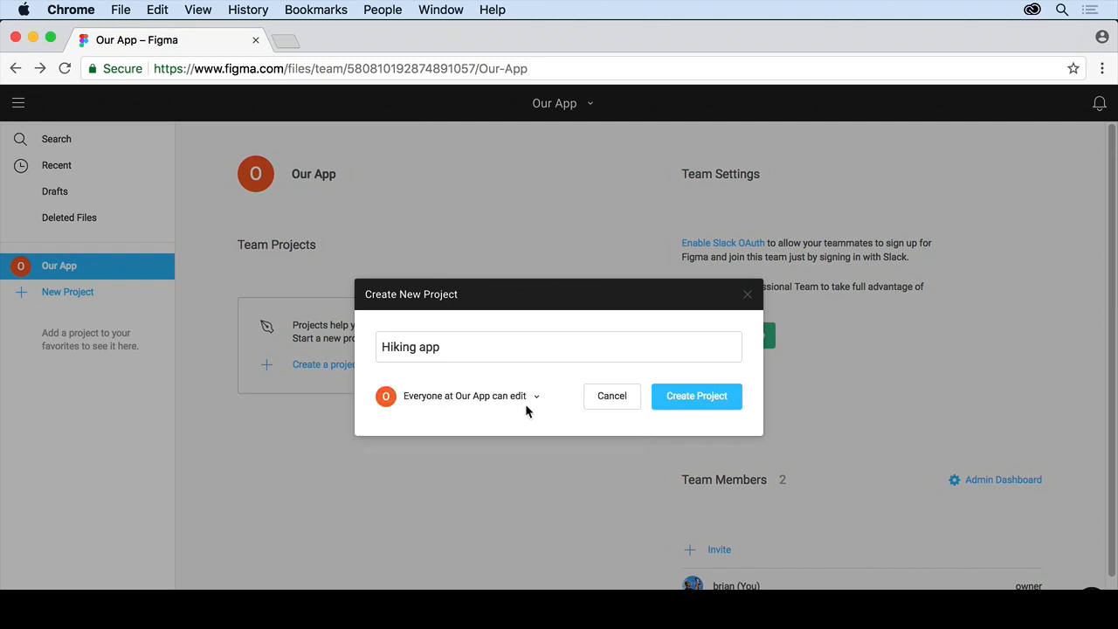
left_click(699, 397)
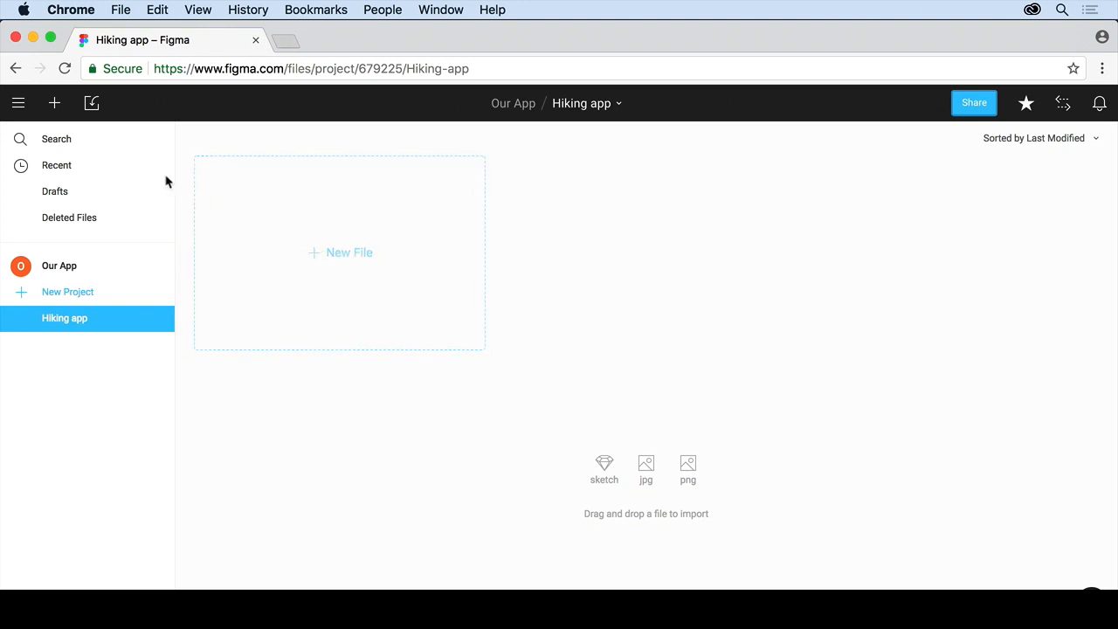
Import AppDesign.fig into the Hiking app project and close the import summary.
left_click(93, 103)
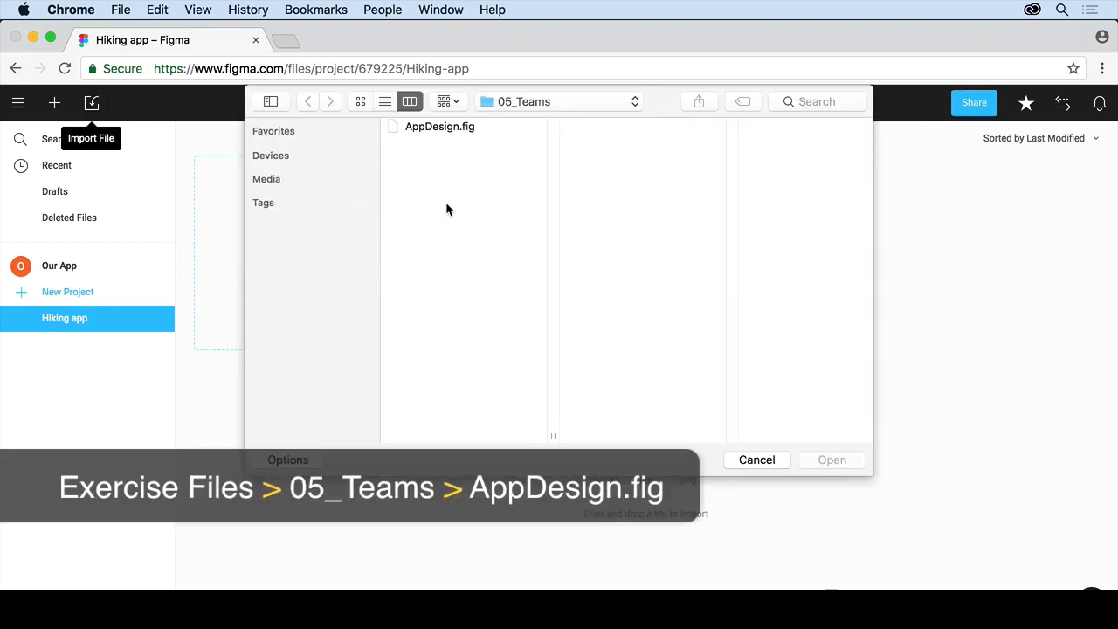
left_click(443, 128)
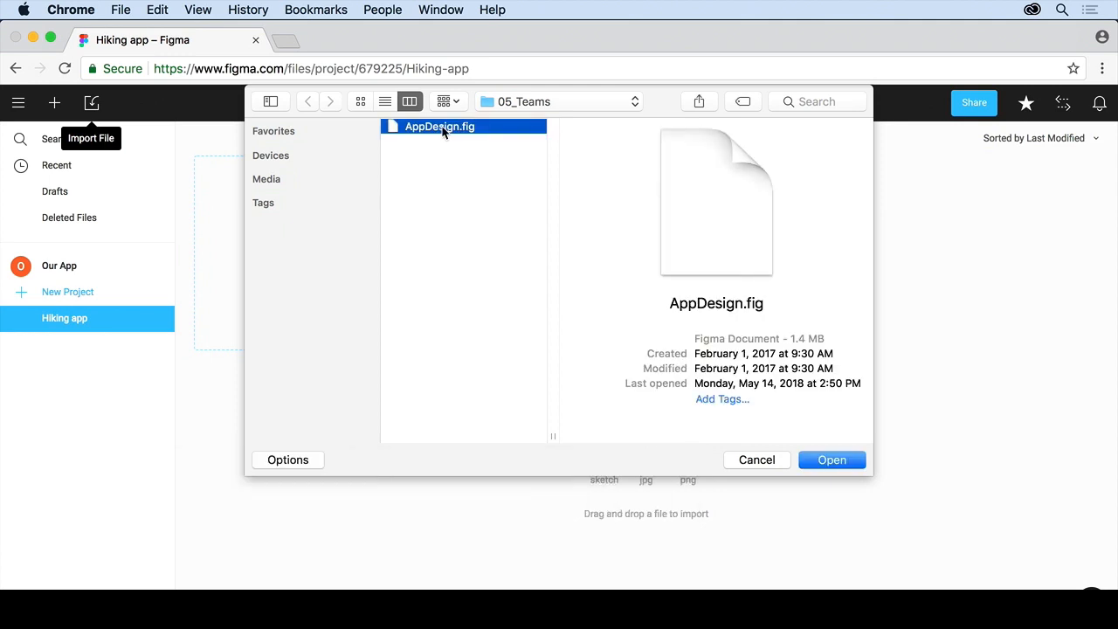
left_click(828, 460)
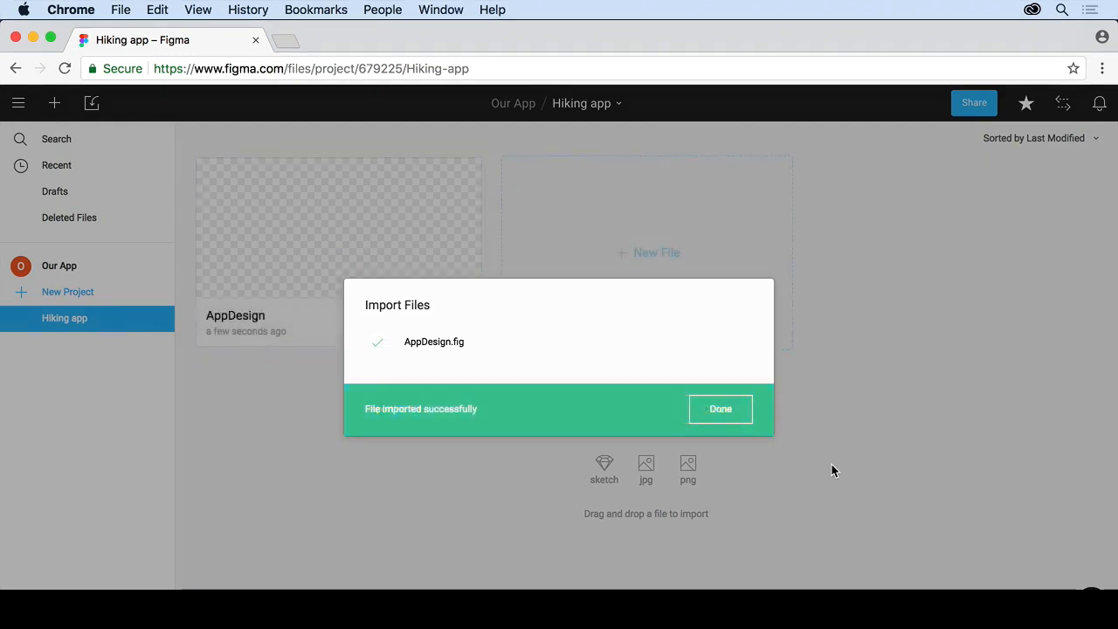
left_click(736, 413)
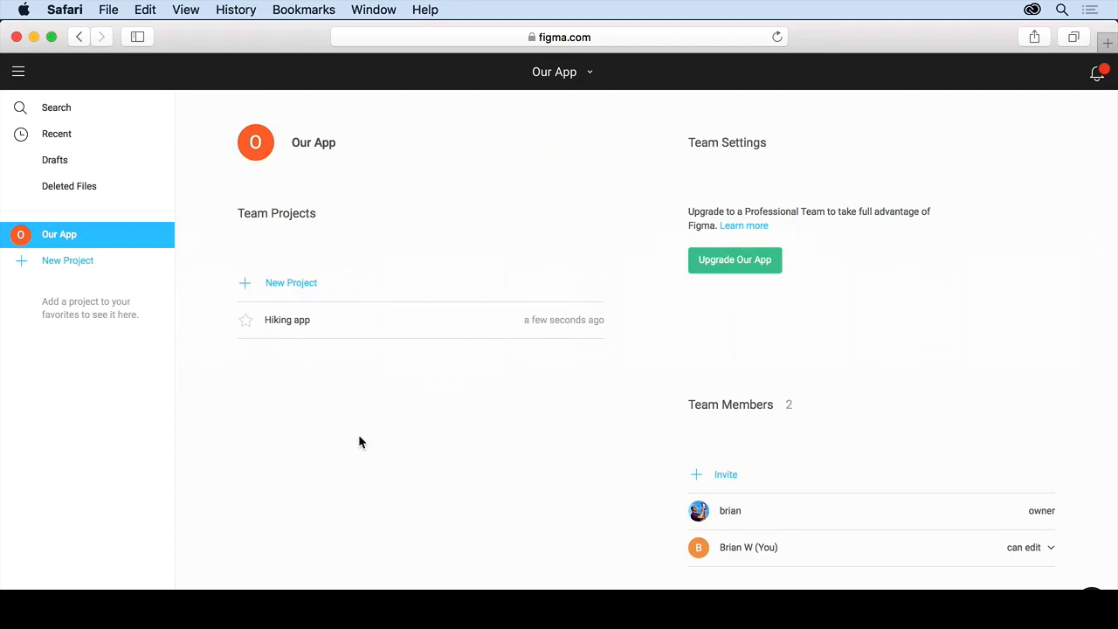
Open Hiking app, check notifications, star the project as a favorite, and return to Our App.
left_click(288, 323)
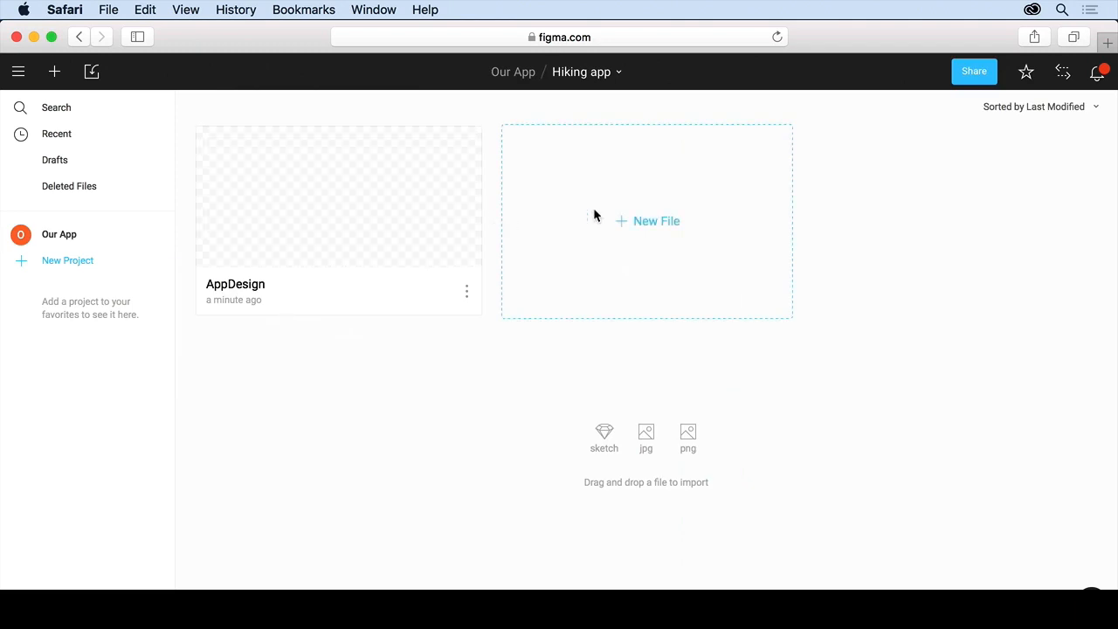
left_click(1103, 75)
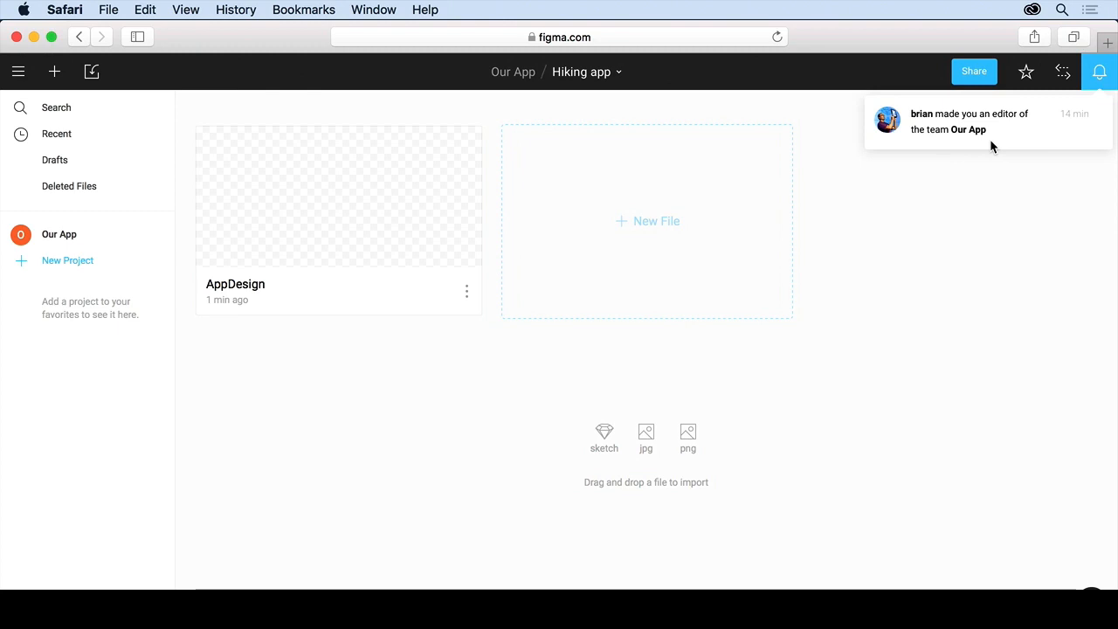
left_click(1031, 220)
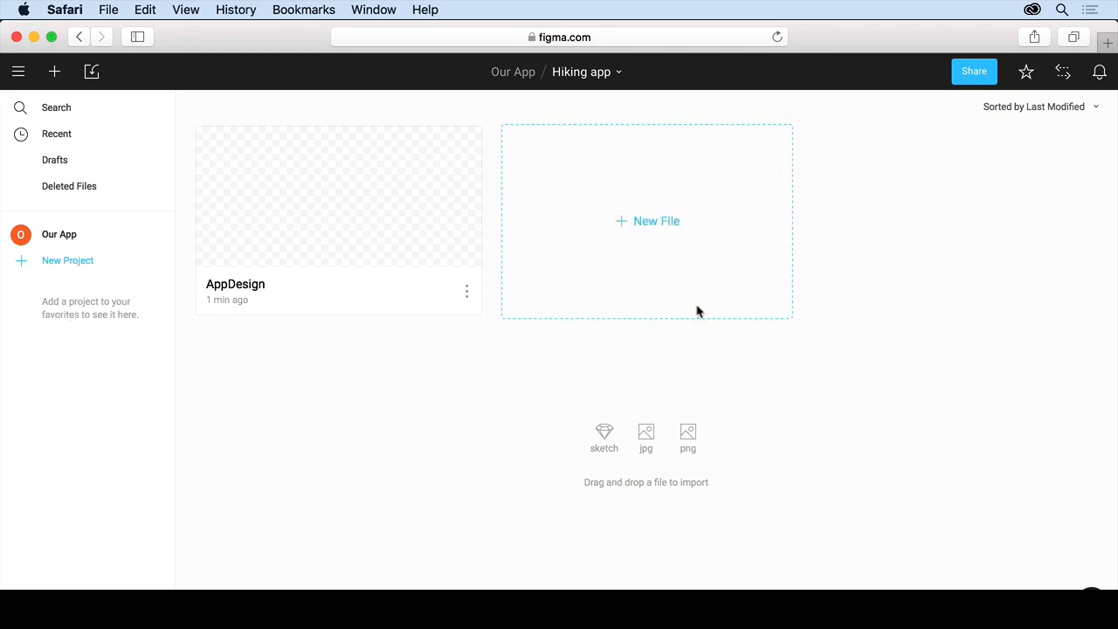
left_click(1028, 74)
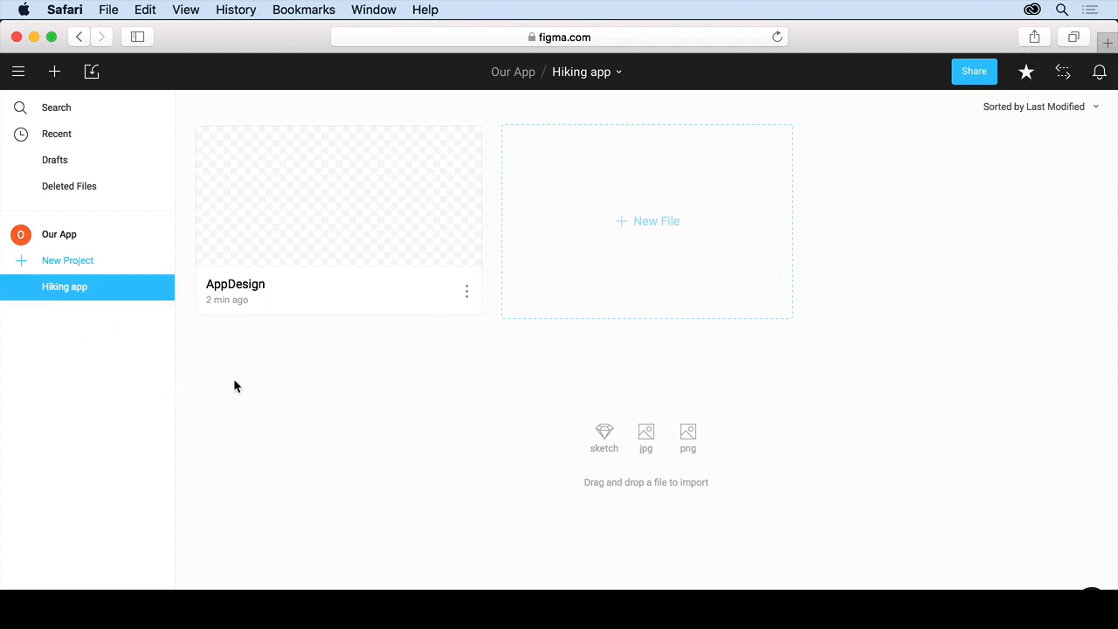
left_click(65, 238)
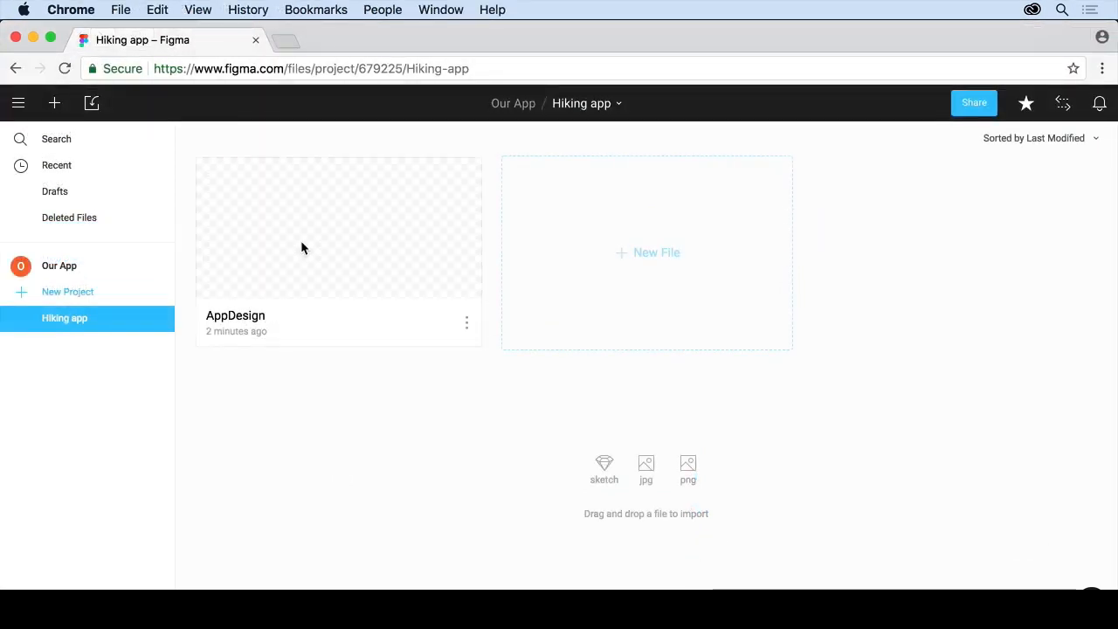
Open the AppDesign file from its thumbnail in the Hiking app project.
double_click(302, 244)
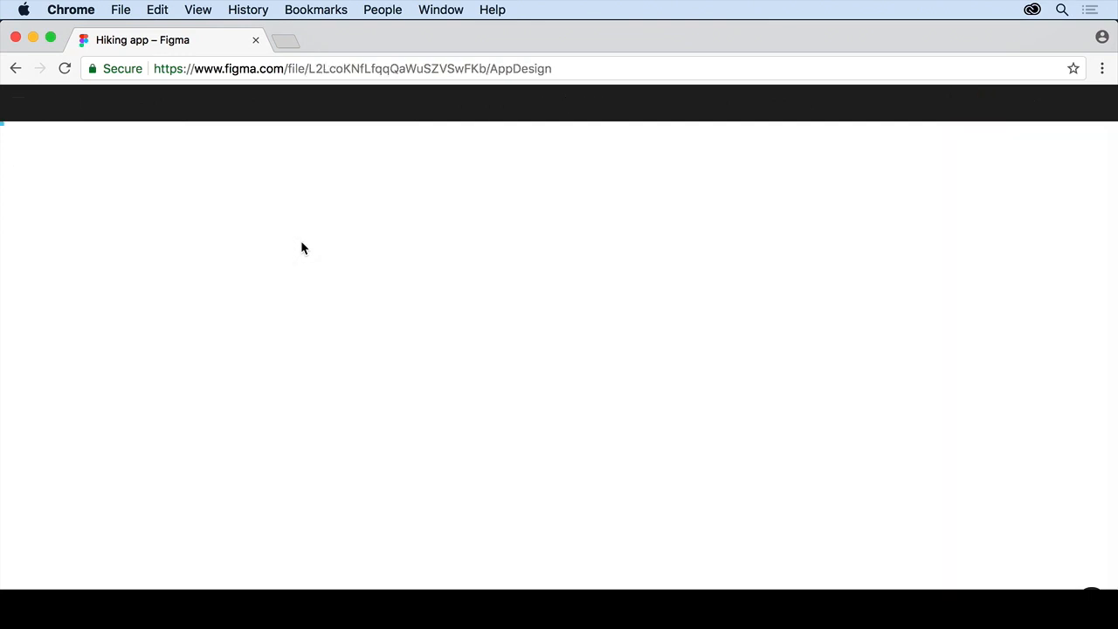